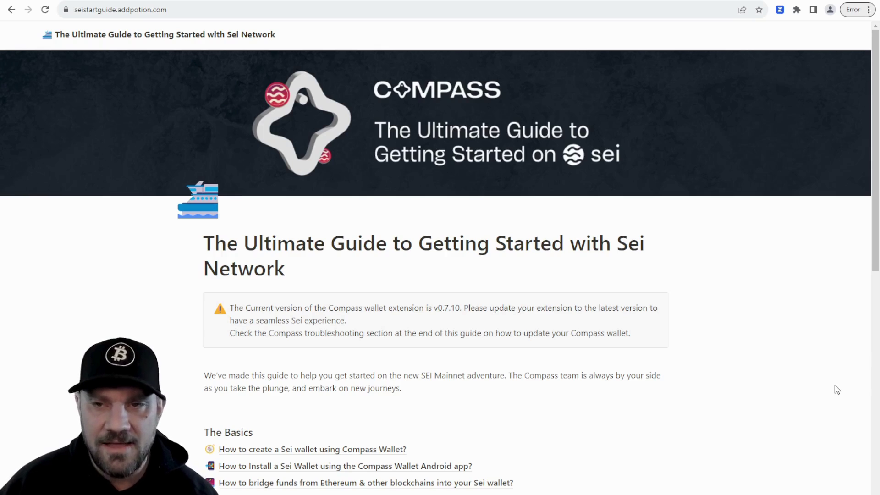
Step: Scroll the Sei Start Guide down to The Basics section's guide links
{"action": "scroll", "coordinate": [835, 388], "scroll_direction": "down", "scroll_amount": 3}
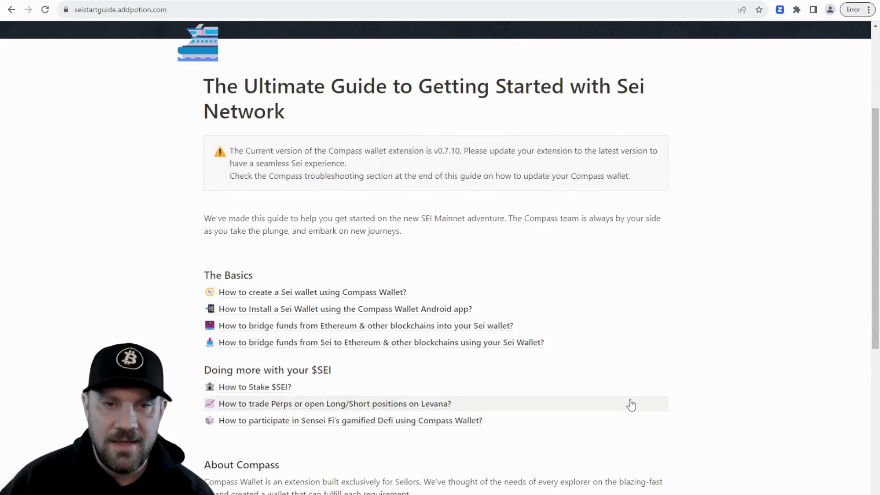
Step: Open the 'How to create a Sei wallet using Compass Wallet?' article and skim its steps
{"action": "left_click", "coordinate": [363, 299]}
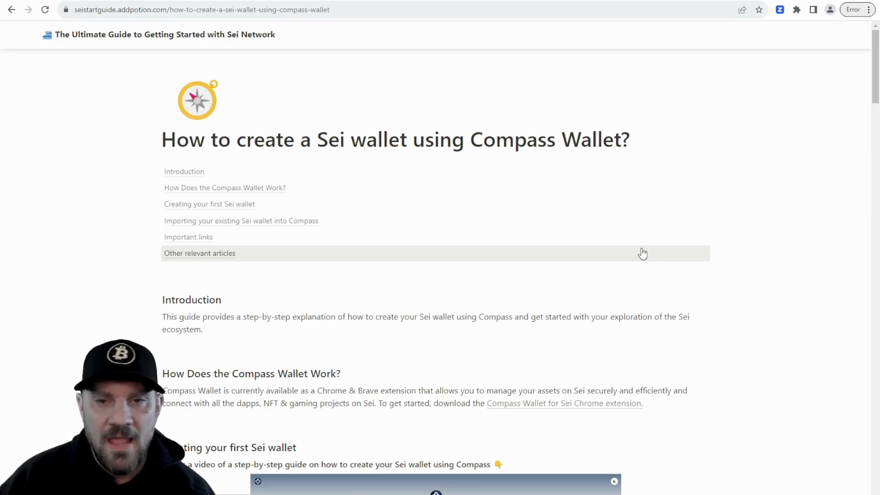
{"action": "scroll", "coordinate": [642, 254], "scroll_direction": "down", "scroll_amount": 9}
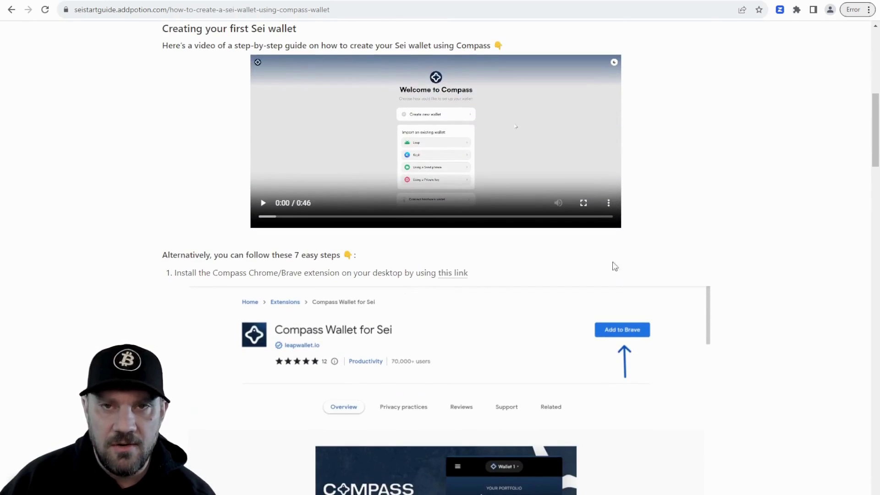
{"action": "scroll", "coordinate": [443, 208], "scroll_direction": "up", "scroll_amount": 3}
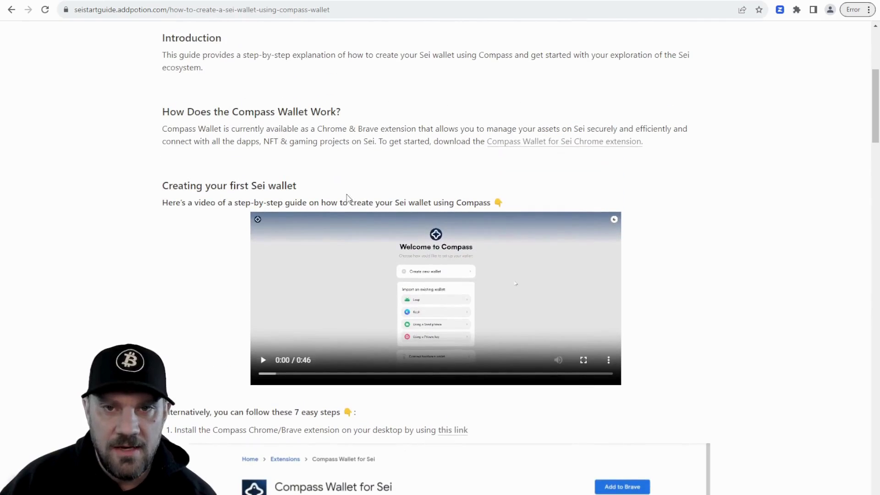
Step: Add the Compass Wallet for Sei extension to Chrome from its Web Store page
{"action": "left_click", "coordinate": [535, 145]}
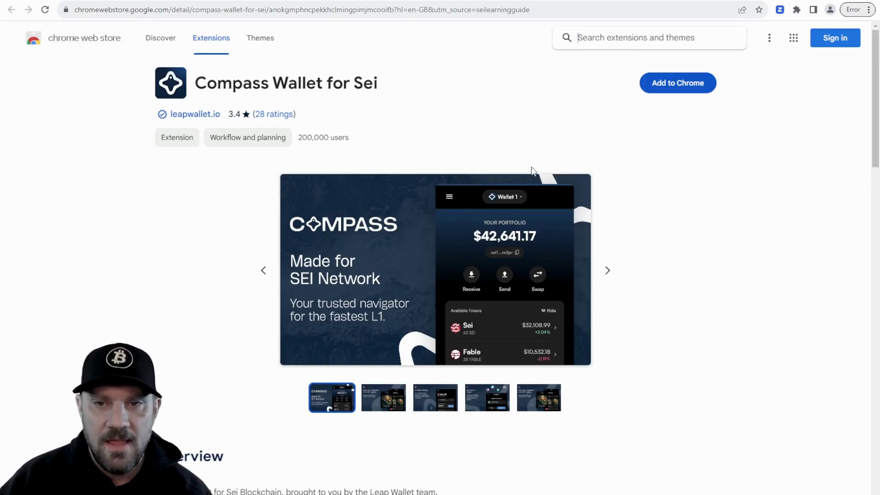
{"action": "left_click", "coordinate": [669, 93]}
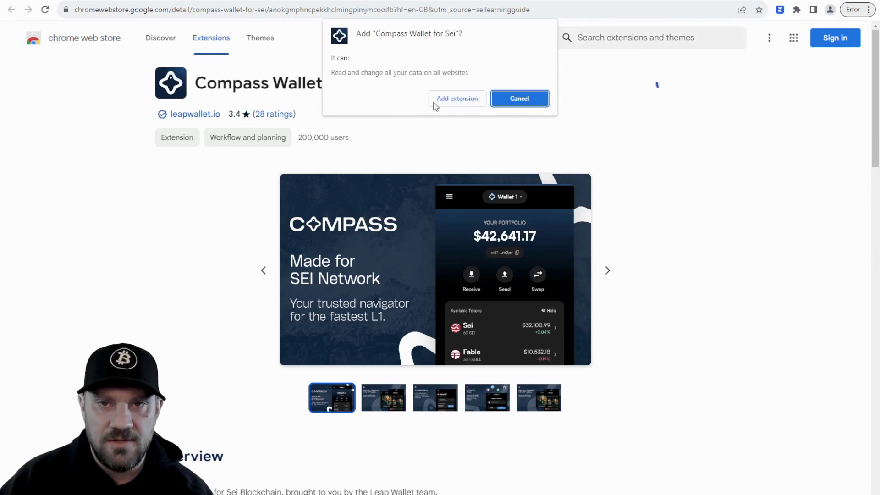
{"action": "left_click", "coordinate": [450, 103]}
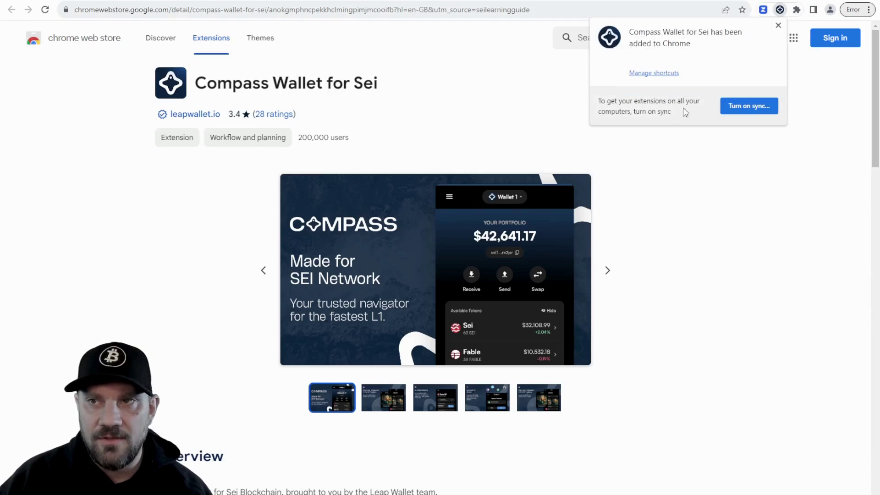
{"action": "left_click", "coordinate": [778, 25]}
Step: Pin Compass Wallet for Sei to the Chrome toolbar from the Extensions menu
{"action": "left_click", "coordinate": [797, 10]}
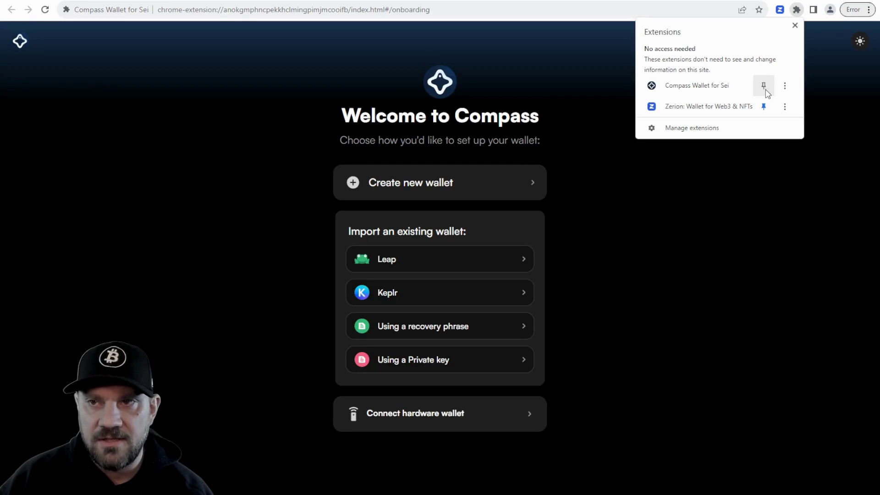
{"action": "left_click", "coordinate": [763, 87]}
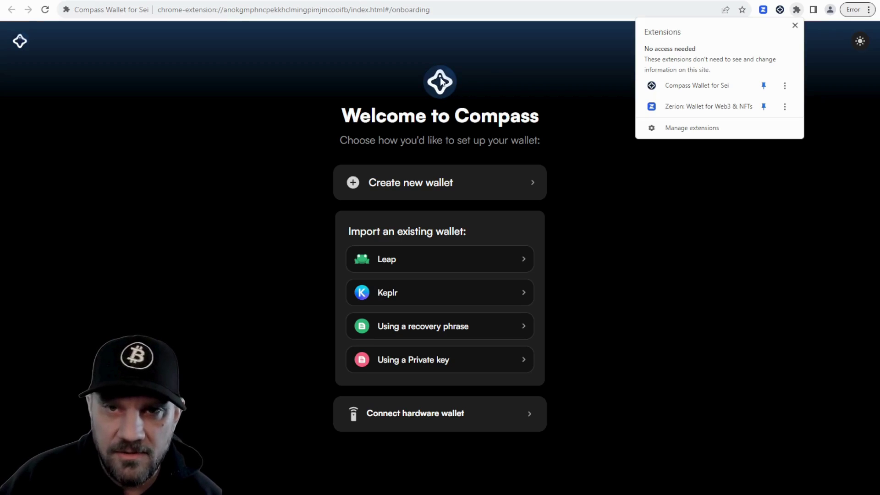
{"action": "left_click", "coordinate": [573, 122]}
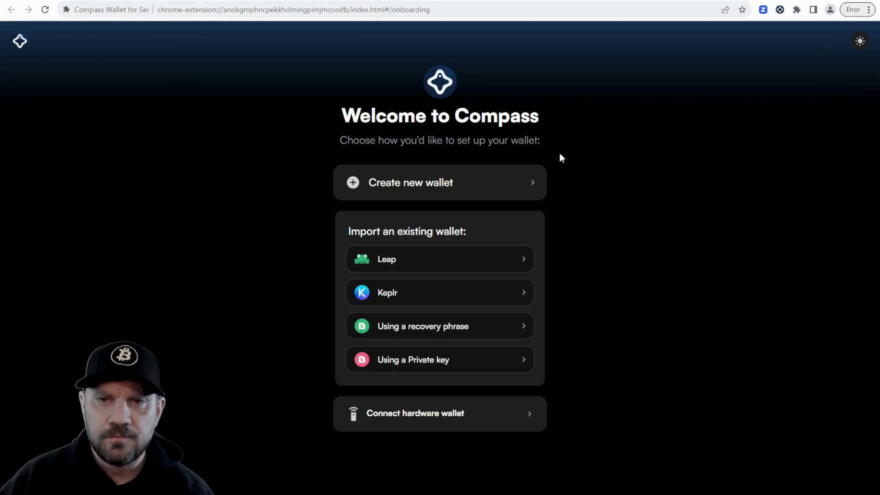
{"action": "left_click", "coordinate": [507, 183]}
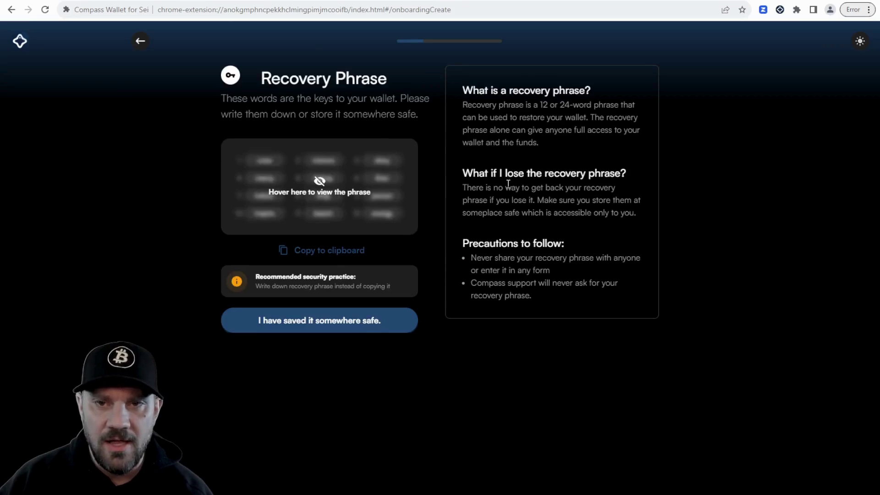
{"action": "mouse_move", "coordinate": [386, 201]}
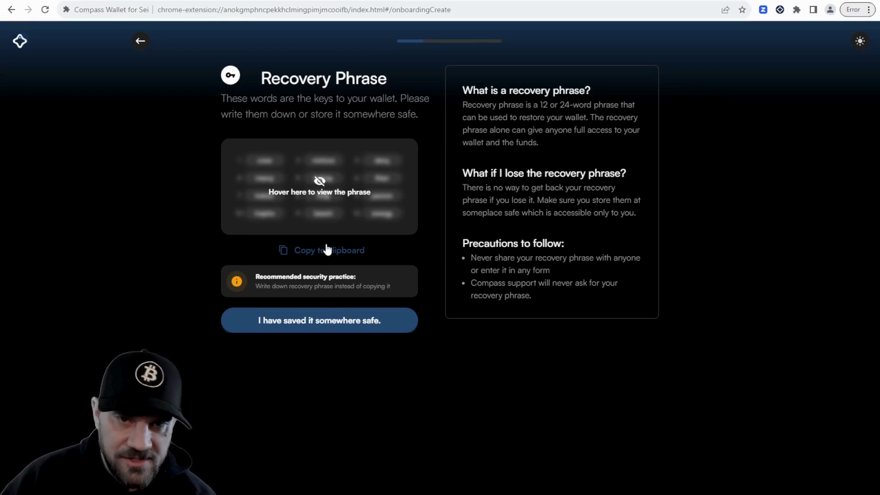
{"action": "mouse_move", "coordinate": [324, 223]}
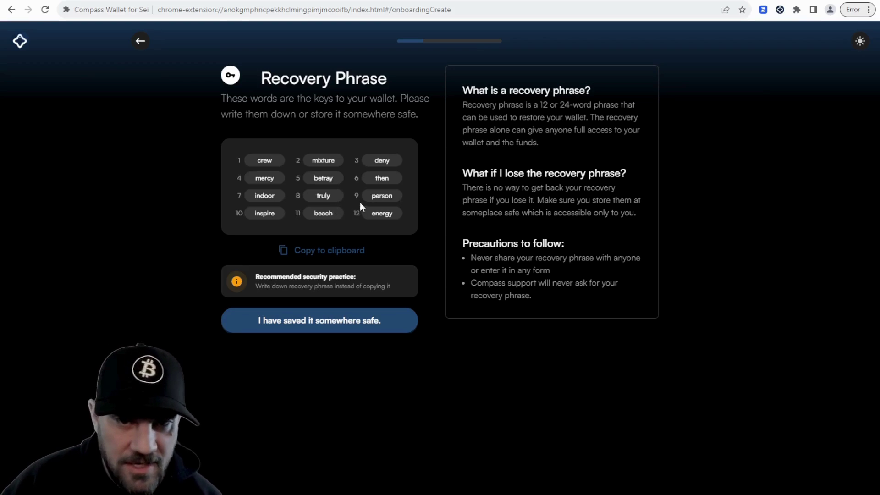
Step: Go back to the Compass wallet setup choices
{"action": "left_click", "coordinate": [140, 42]}
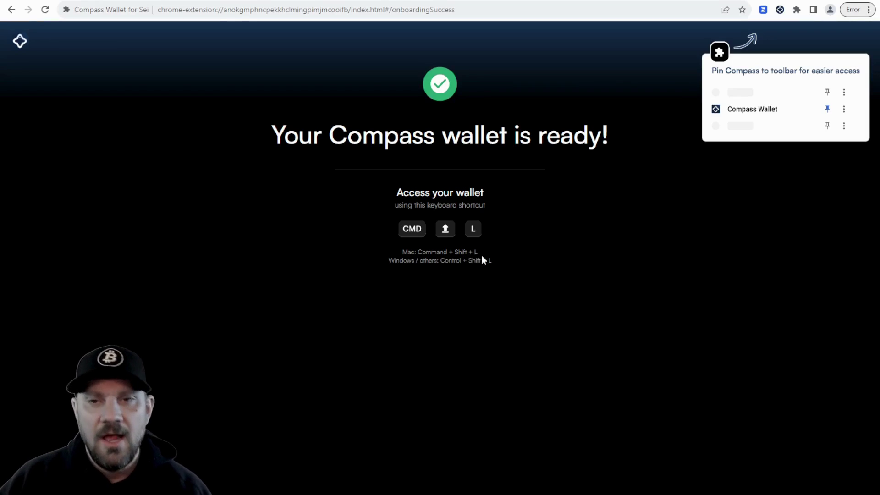
Step: Open the Compass Wallet popup from the toolbar to view the new wallet's portfolio
{"action": "left_click", "coordinate": [796, 10]}
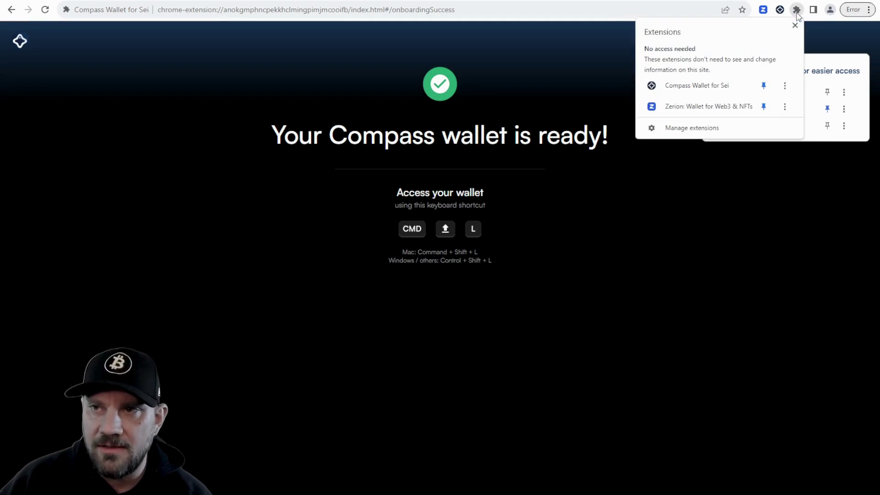
{"action": "left_click", "coordinate": [769, 195]}
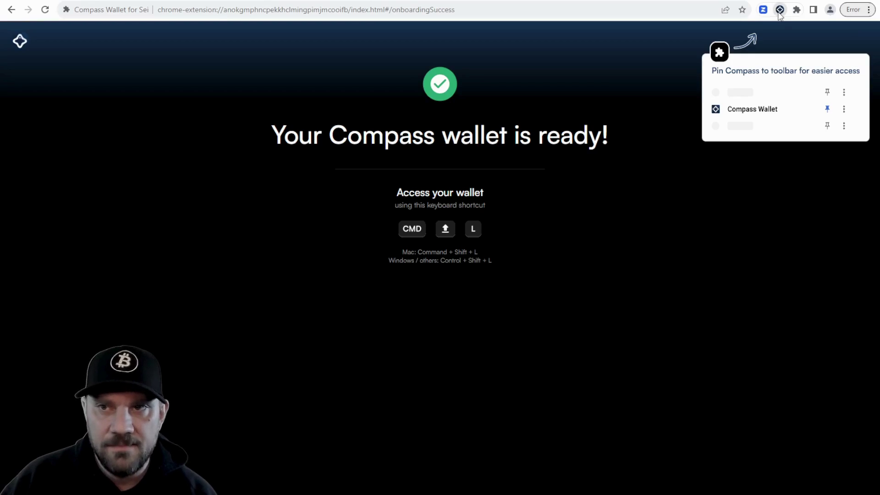
{"action": "left_click", "coordinate": [779, 10]}
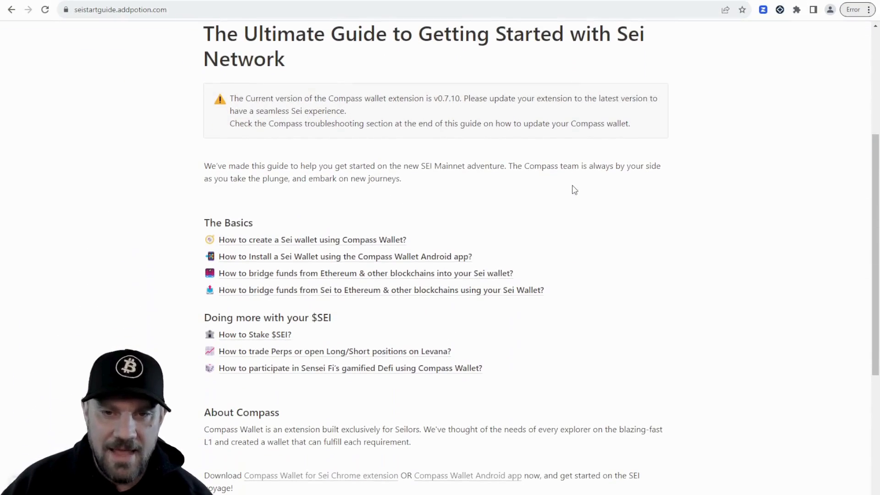
{"action": "scroll", "coordinate": [575, 189], "scroll_direction": "down", "scroll_amount": 2}
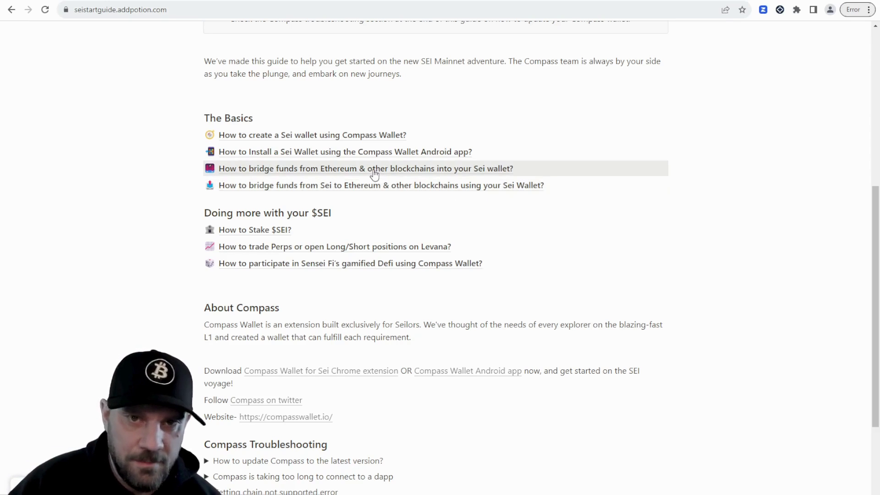
Step: Open the article on bridging funds into Sei and return to its Introduction's chain list
{"action": "left_click", "coordinate": [325, 173]}
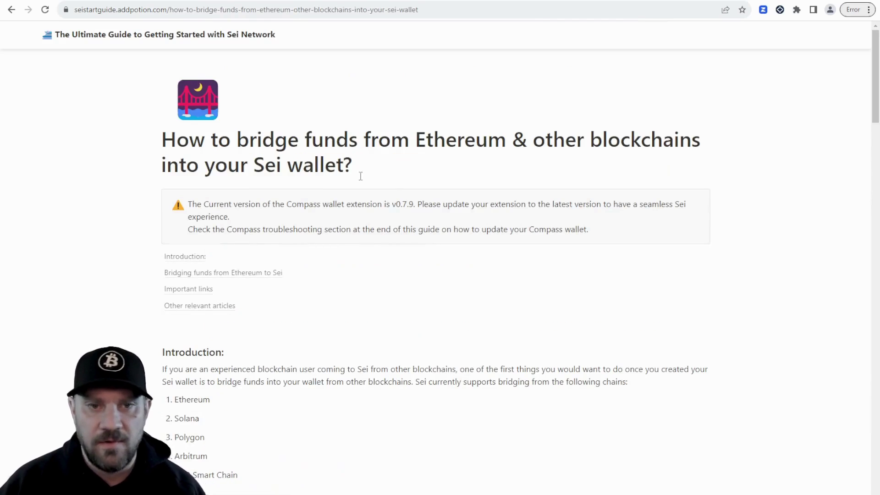
{"action": "scroll", "coordinate": [411, 206], "scroll_direction": "down", "scroll_amount": 3}
{"action": "scroll", "coordinate": [405, 209], "scroll_direction": "down", "scroll_amount": 2}
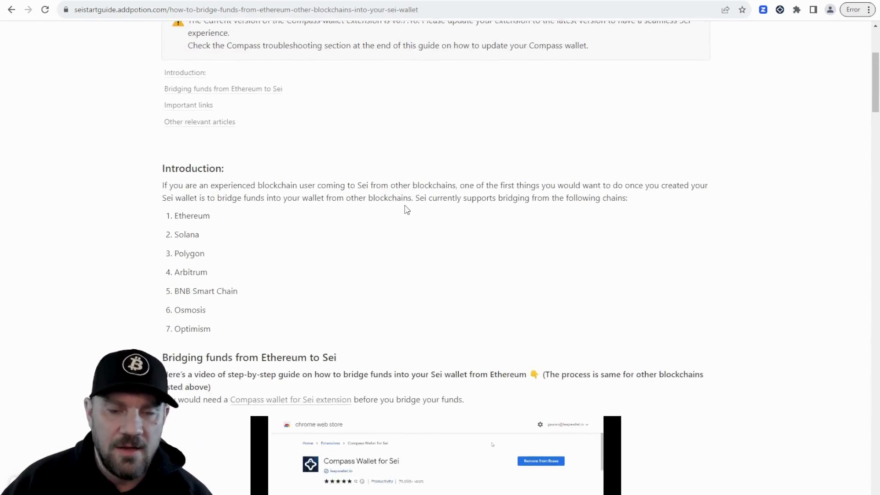
{"action": "scroll", "coordinate": [401, 211], "scroll_direction": "up", "scroll_amount": 1}
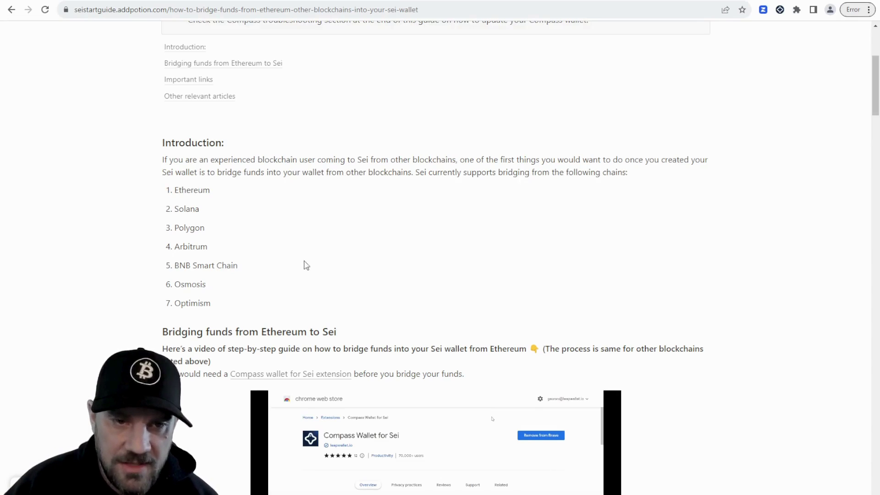
{"action": "scroll", "coordinate": [304, 263], "scroll_direction": "down", "scroll_amount": 1}
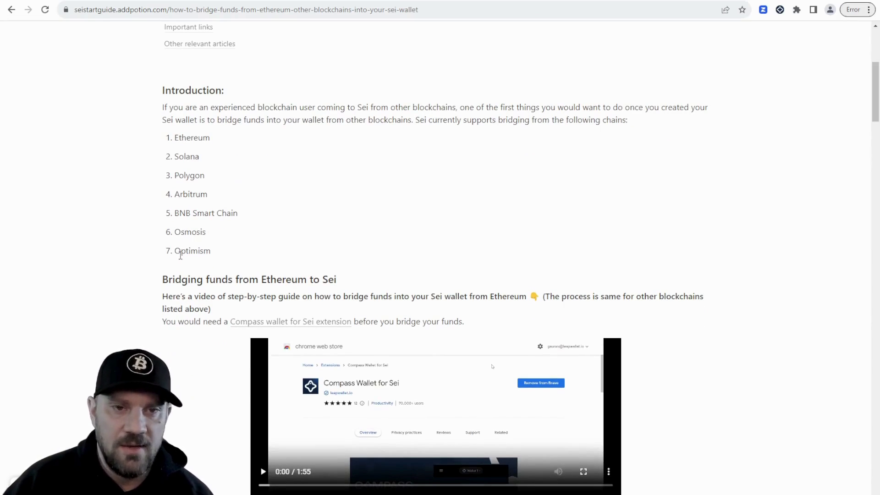
{"action": "scroll", "coordinate": [263, 252], "scroll_direction": "down", "scroll_amount": 1}
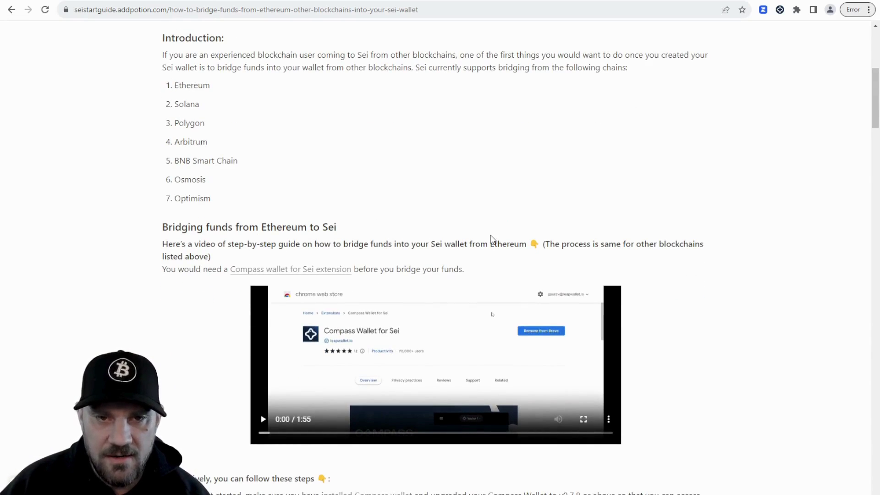
{"action": "scroll", "coordinate": [492, 237], "scroll_direction": "down", "scroll_amount": 5}
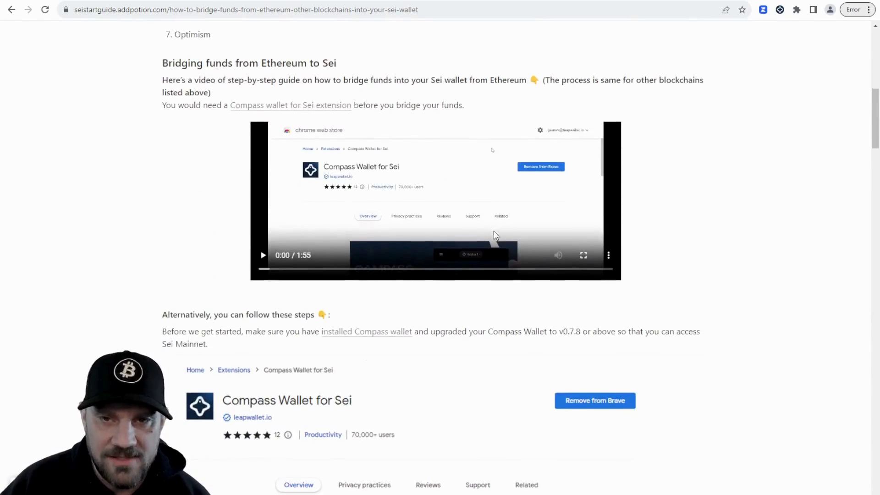
{"action": "scroll", "coordinate": [480, 271], "scroll_direction": "up", "scroll_amount": 4}
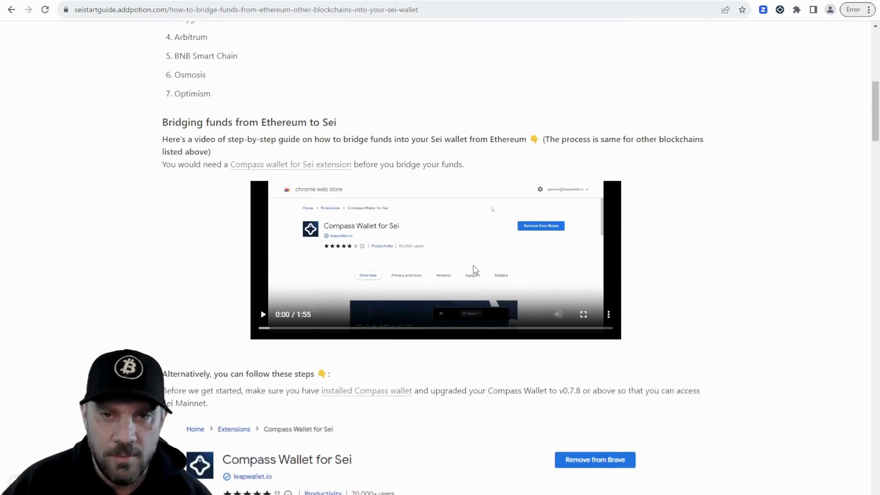
{"action": "scroll", "coordinate": [470, 271], "scroll_direction": "down", "scroll_amount": 12}
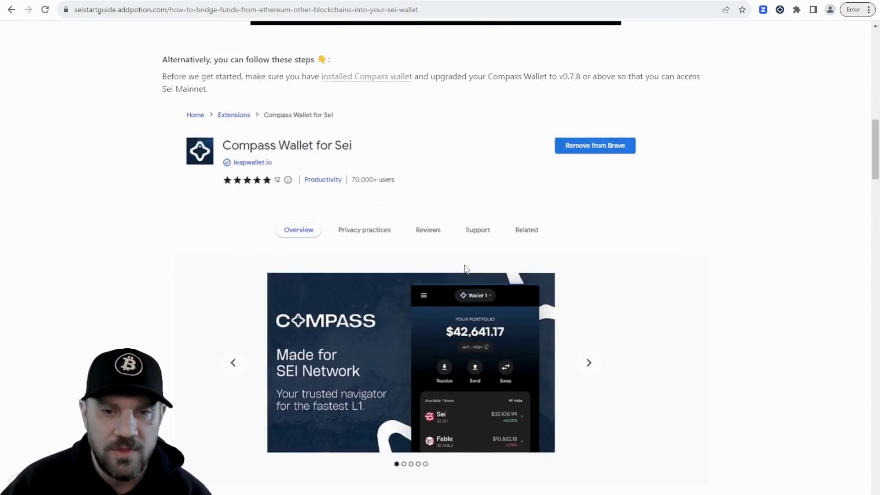
{"action": "scroll", "coordinate": [464, 267], "scroll_direction": "up", "scroll_amount": 9}
{"action": "scroll", "coordinate": [464, 268], "scroll_direction": "up", "scroll_amount": 10}
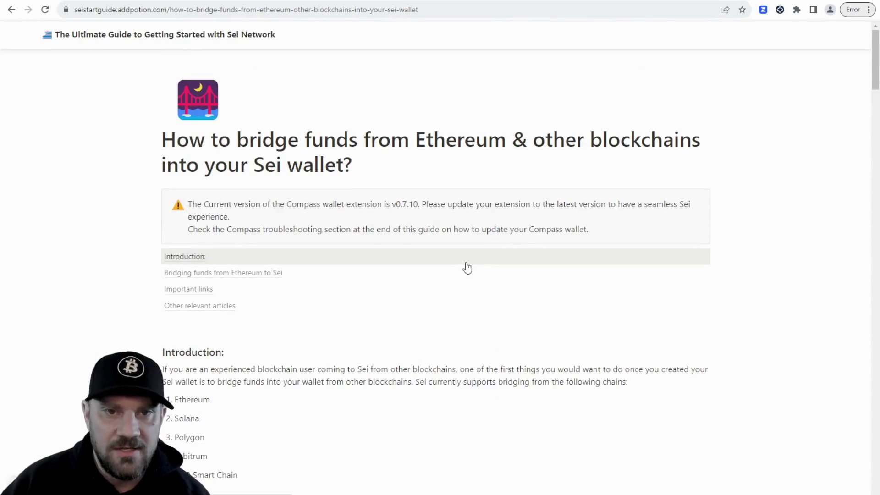
{"action": "scroll", "coordinate": [465, 265], "scroll_direction": "down", "scroll_amount": 4}
{"action": "scroll", "coordinate": [467, 267], "scroll_direction": "down", "scroll_amount": 3}
{"action": "scroll", "coordinate": [464, 266], "scroll_direction": "up", "scroll_amount": 6}
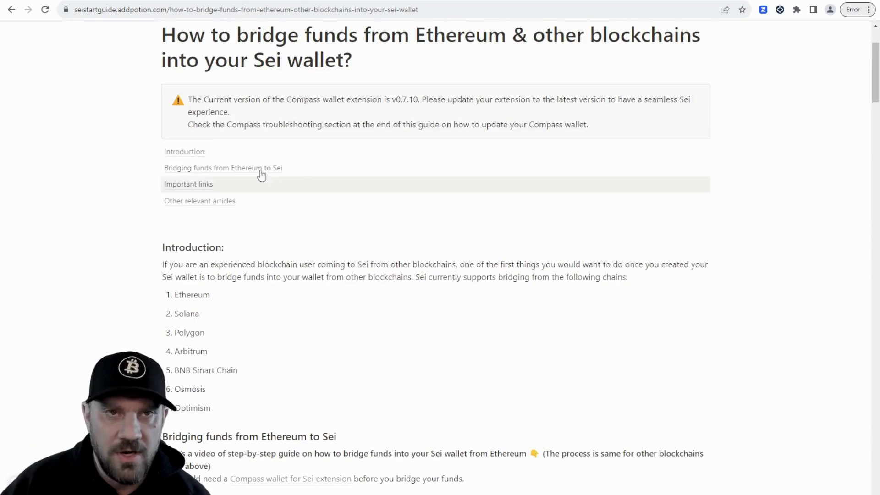
Step: On the app.sei.io/bridge tab, tick 'I agree with the updated terms' and click Agree
{"action": "left_click", "coordinate": [206, 0]}
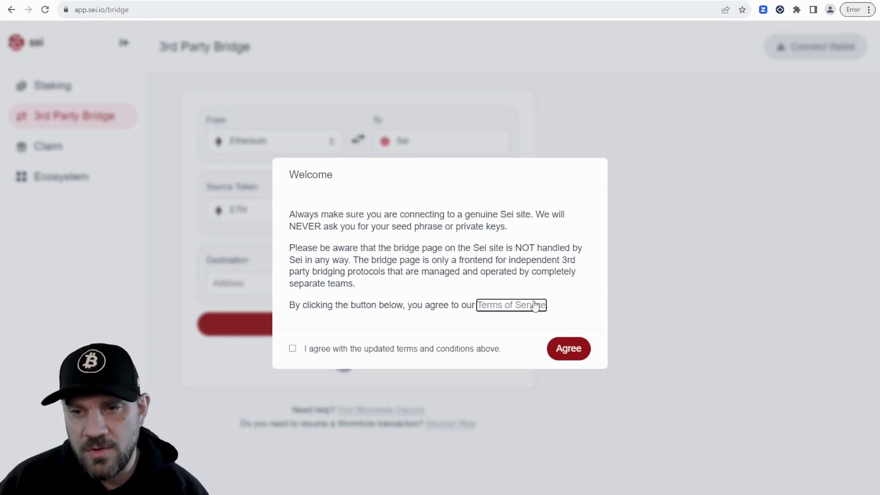
{"action": "left_click", "coordinate": [294, 349]}
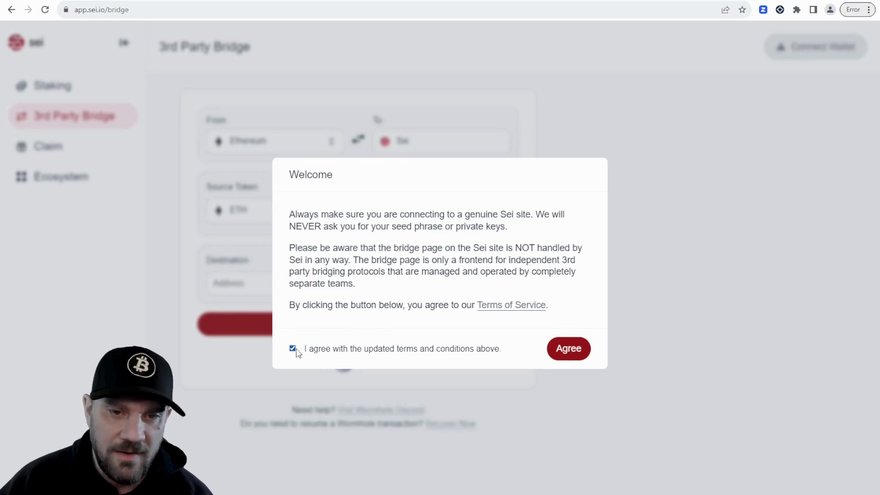
{"action": "left_click", "coordinate": [569, 349]}
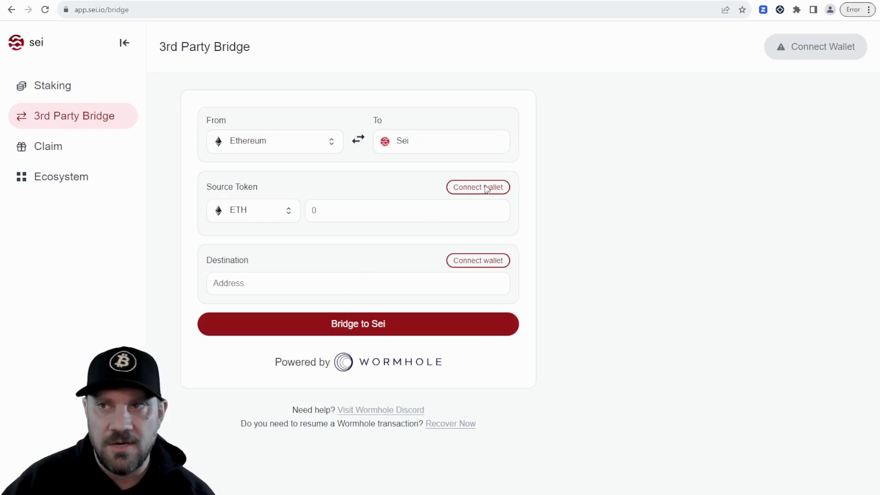
{"action": "left_click", "coordinate": [802, 51]}
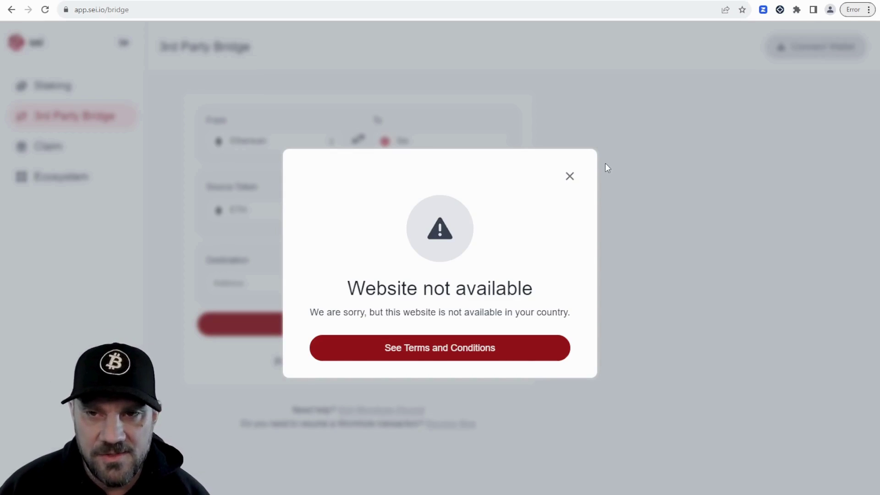
{"action": "left_click", "coordinate": [568, 176]}
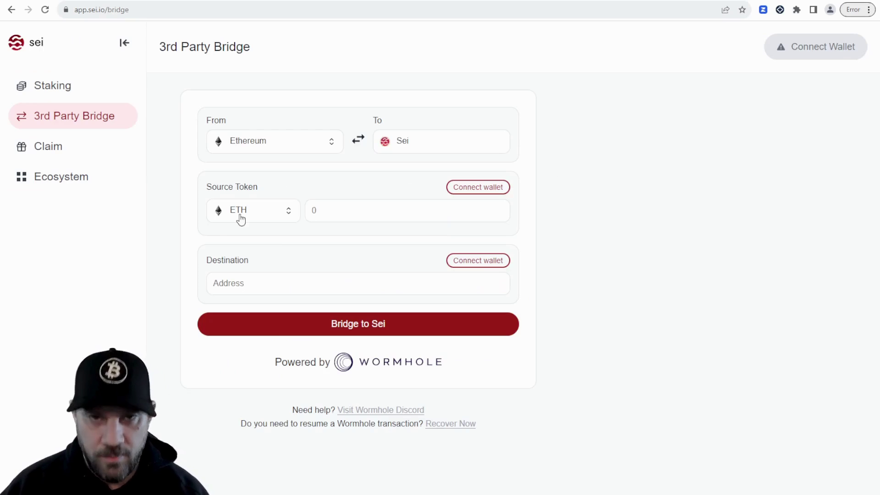
{"action": "left_click", "coordinate": [327, 145]}
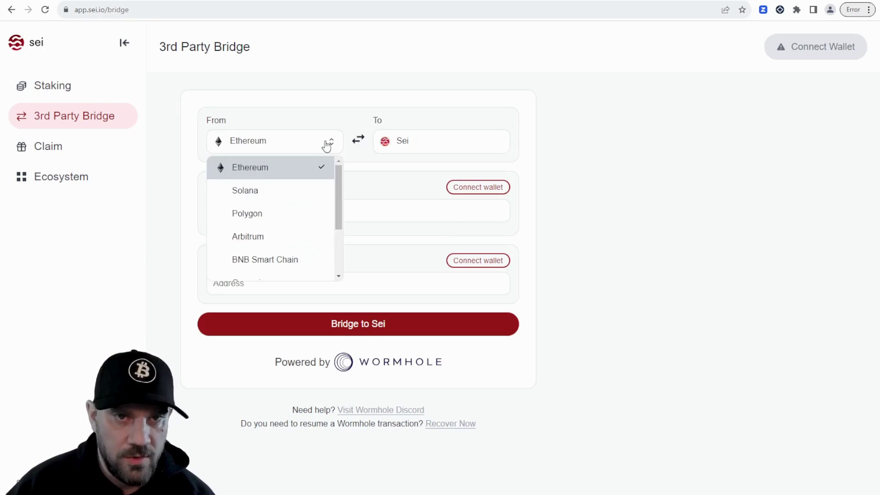
{"action": "left_click", "coordinate": [271, 190]}
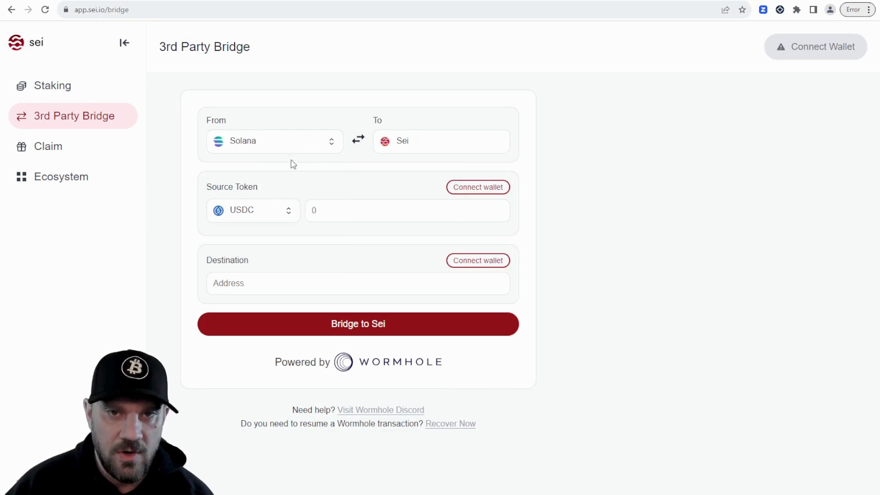
{"action": "left_click", "coordinate": [325, 152]}
{"action": "left_click", "coordinate": [268, 168]}
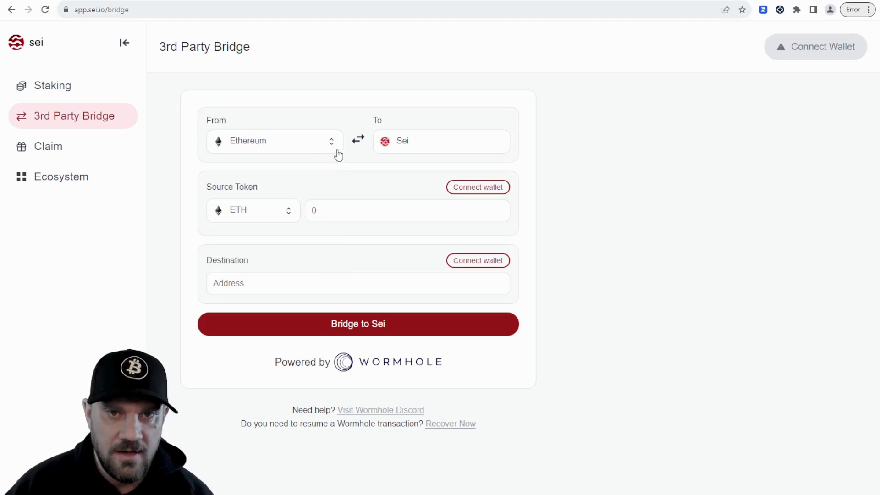
{"action": "left_click", "coordinate": [336, 153]}
{"action": "scroll", "coordinate": [276, 222], "scroll_direction": "down", "scroll_amount": 2}
{"action": "scroll", "coordinate": [276, 222], "scroll_direction": "up", "scroll_amount": 3}
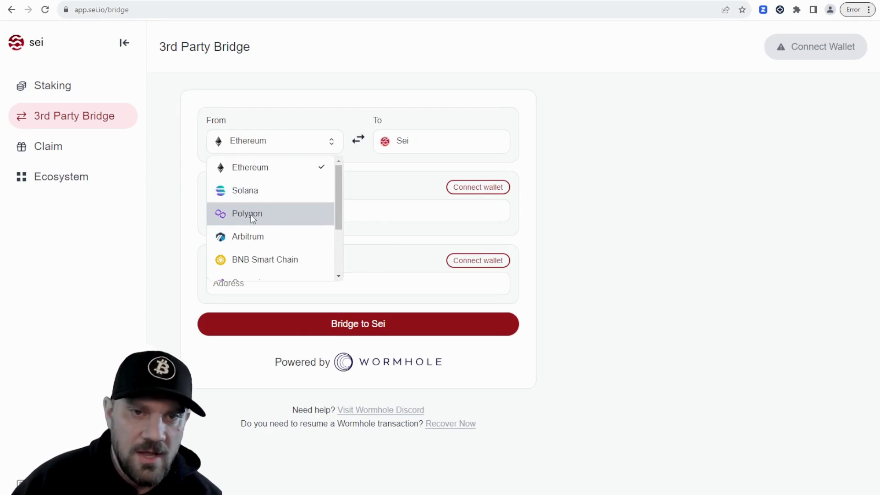
{"action": "left_click", "coordinate": [246, 190]}
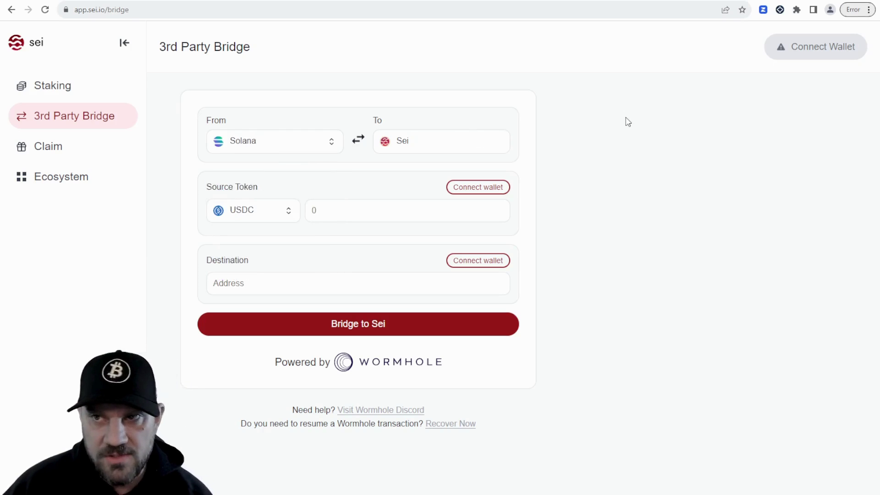
{"action": "left_click", "coordinate": [323, 148]}
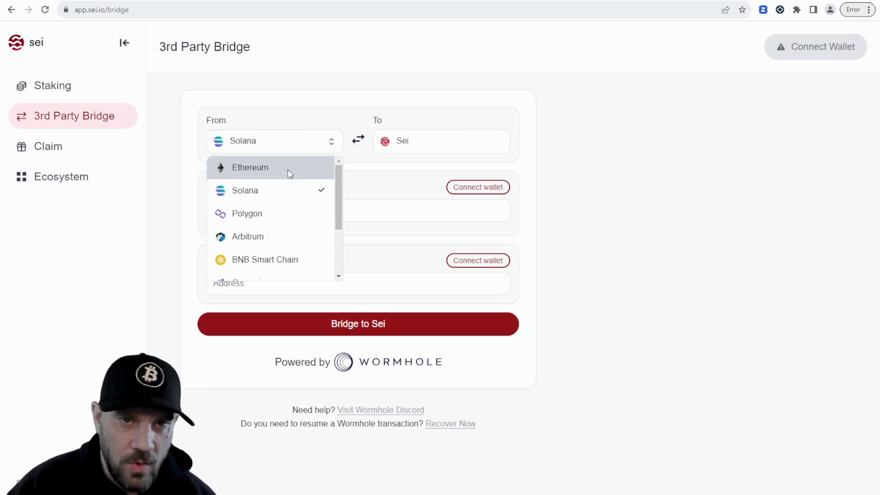
{"action": "left_click", "coordinate": [277, 177]}
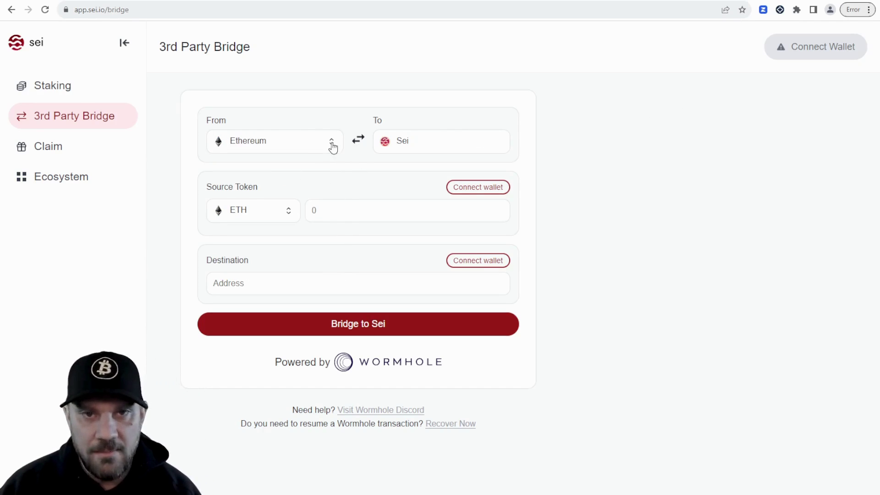
{"action": "left_click", "coordinate": [332, 143]}
{"action": "scroll", "coordinate": [261, 193], "scroll_direction": "down", "scroll_amount": 2}
{"action": "left_click", "coordinate": [263, 176]}
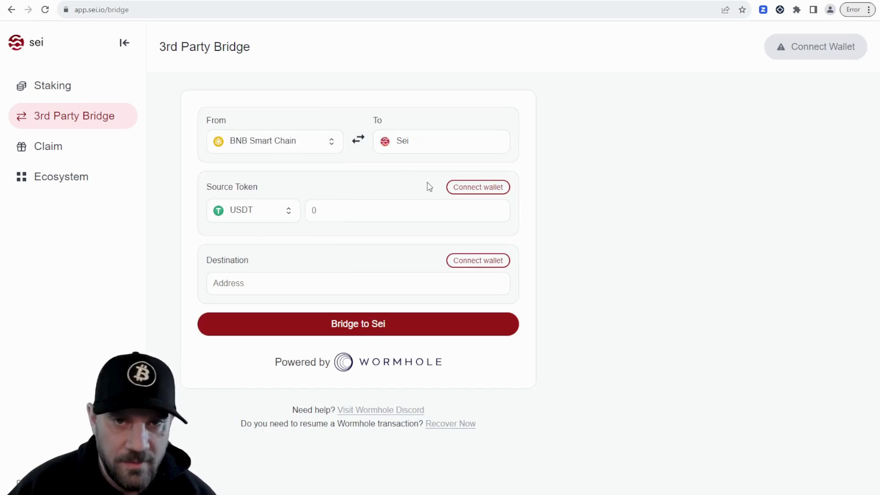
{"action": "left_click", "coordinate": [281, 147]}
{"action": "scroll", "coordinate": [278, 198], "scroll_direction": "down", "scroll_amount": 3}
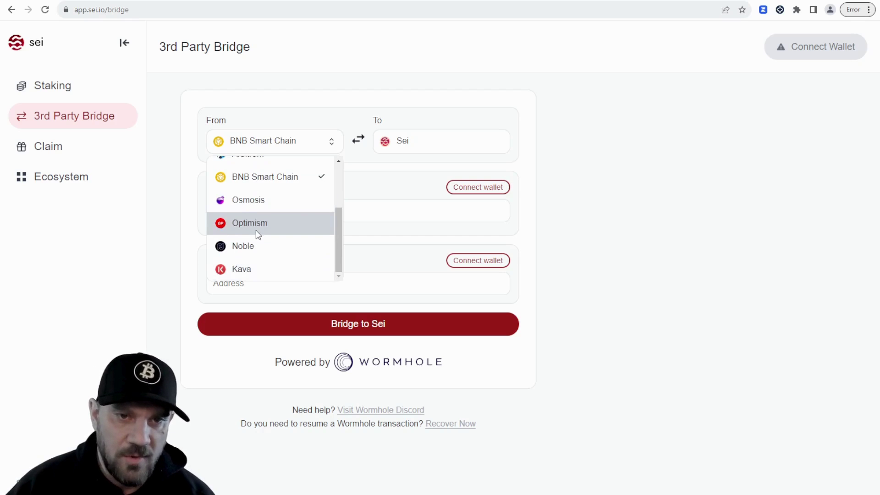
{"action": "scroll", "coordinate": [268, 201], "scroll_direction": "up", "scroll_amount": 1}
{"action": "scroll", "coordinate": [292, 202], "scroll_direction": "down", "scroll_amount": 1}
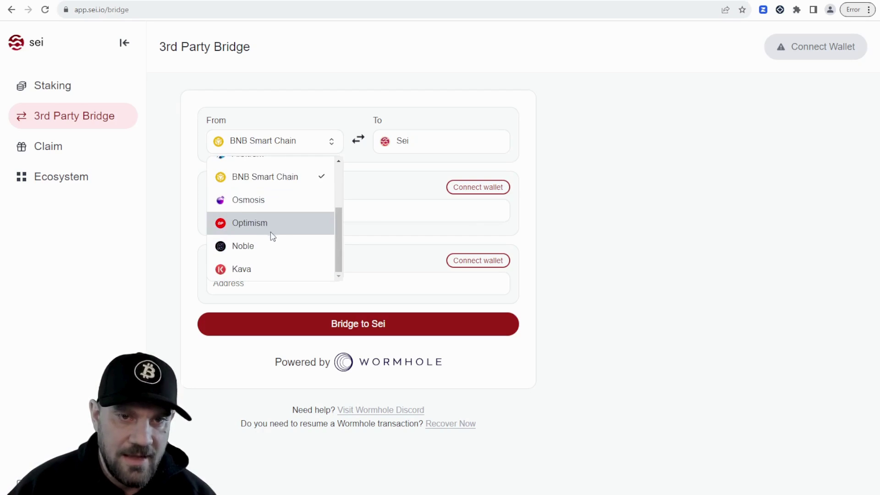
{"action": "scroll", "coordinate": [286, 233], "scroll_direction": "up", "scroll_amount": 2}
{"action": "scroll", "coordinate": [275, 234], "scroll_direction": "up", "scroll_amount": 1}
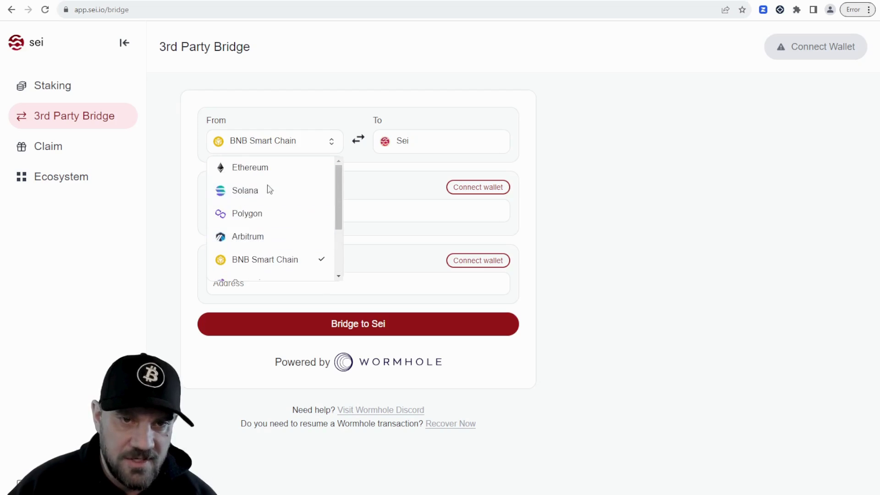
{"action": "scroll", "coordinate": [286, 232], "scroll_direction": "down", "scroll_amount": 2}
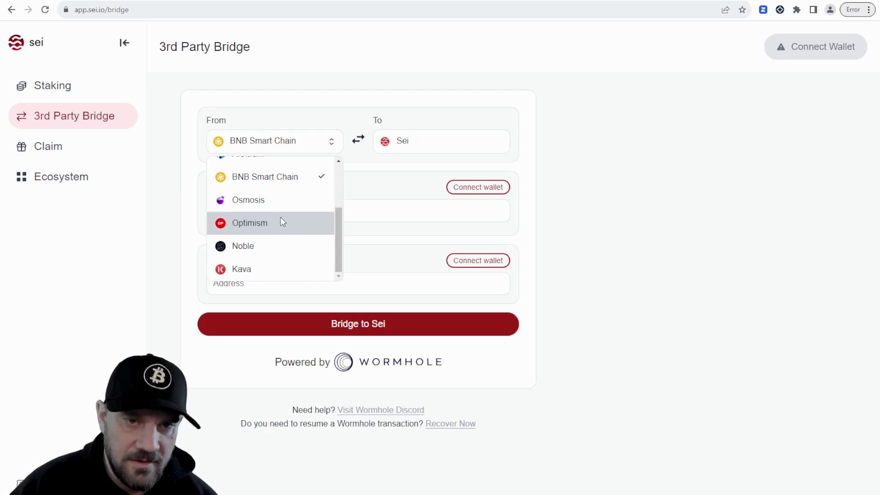
{"action": "left_click", "coordinate": [632, 181]}
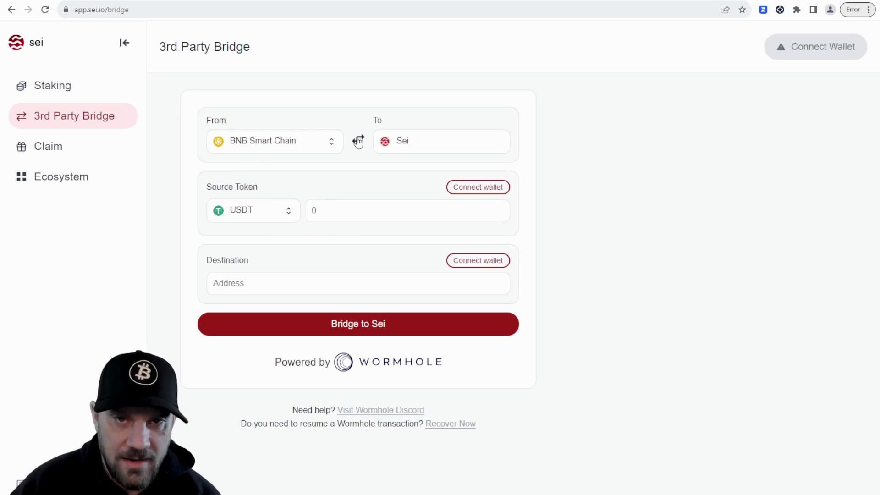
{"action": "left_click", "coordinate": [259, 150]}
{"action": "left_click", "coordinate": [254, 169]}
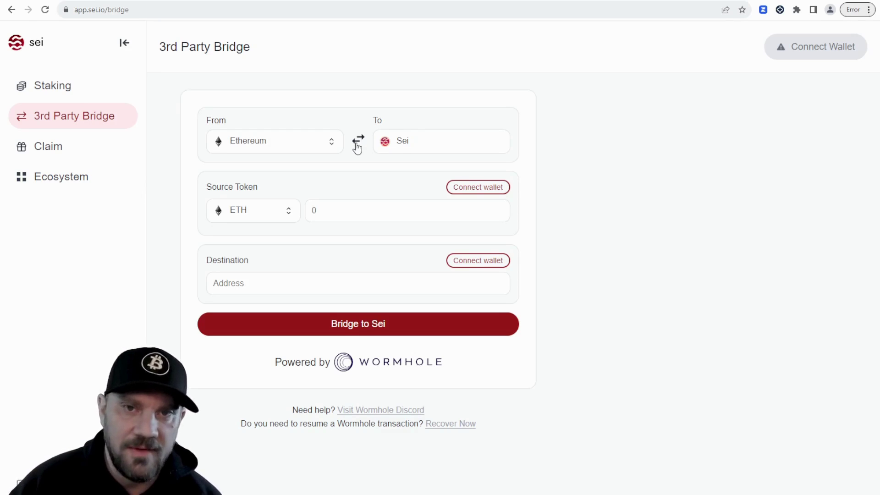
Step: Set the bridge direction to Solana → Sei with USDC as the source token
{"action": "left_click", "coordinate": [357, 146]}
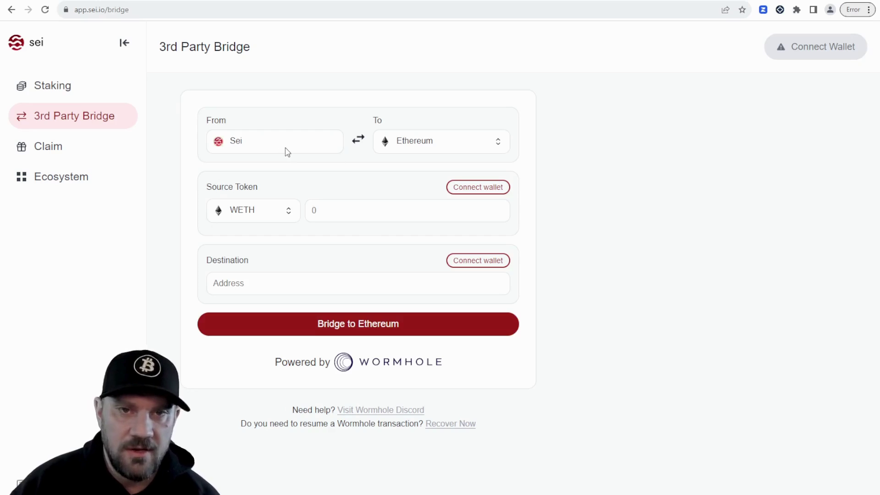
{"action": "left_click", "coordinate": [417, 148]}
{"action": "left_click", "coordinate": [415, 191]}
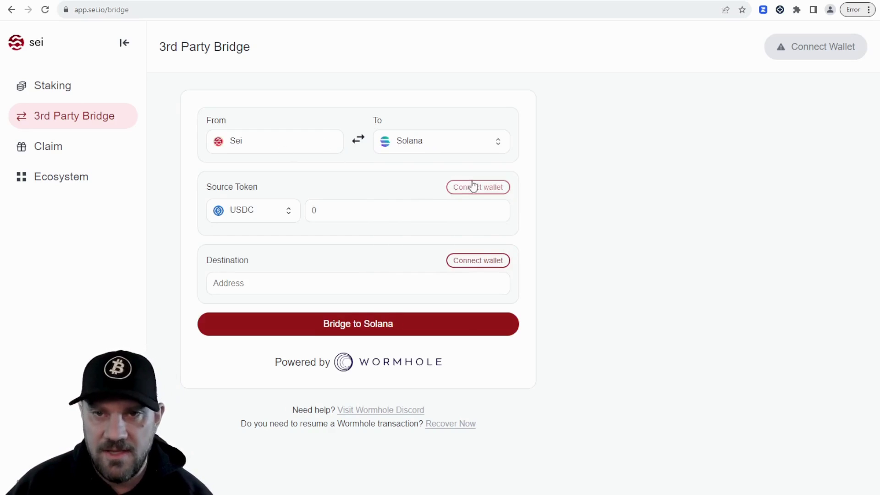
{"action": "left_click", "coordinate": [358, 143]}
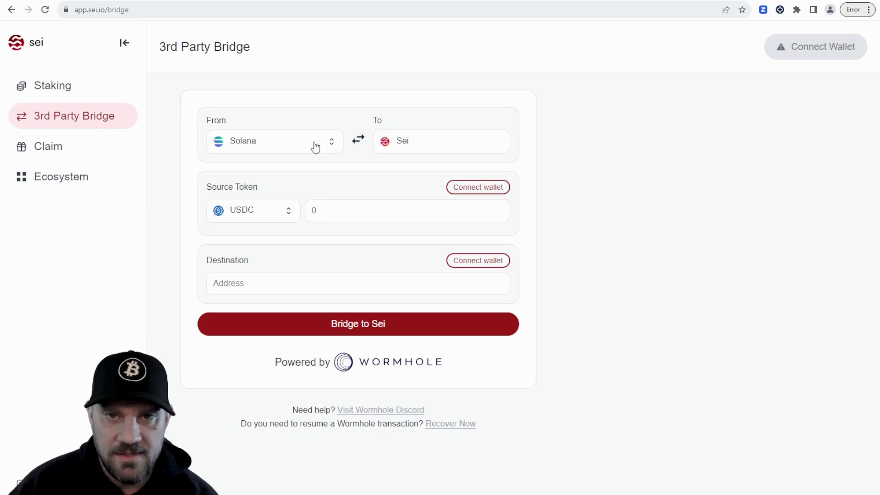
{"action": "left_click", "coordinate": [289, 217]}
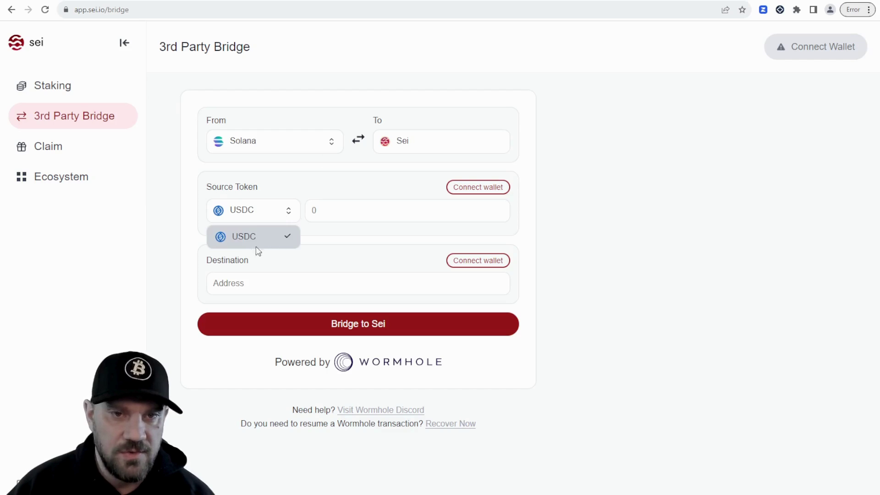
{"action": "left_click", "coordinate": [249, 236]}
{"action": "left_click", "coordinate": [282, 216]}
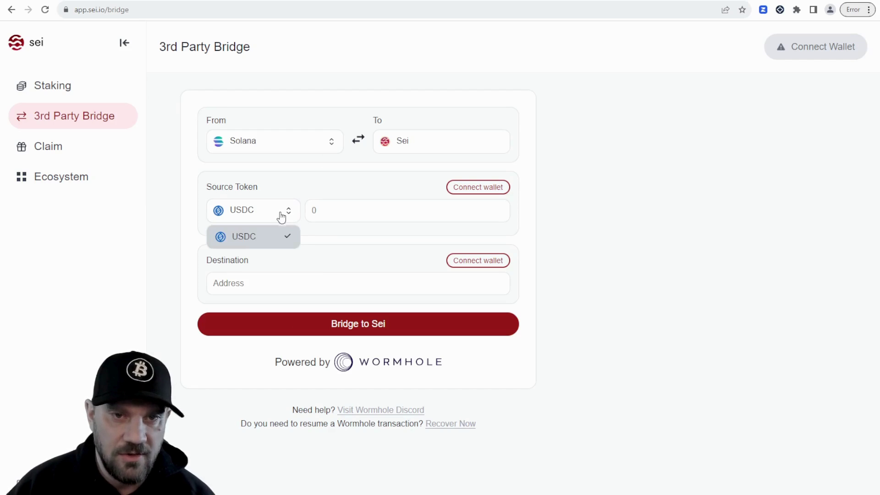
{"action": "left_click", "coordinate": [241, 244]}
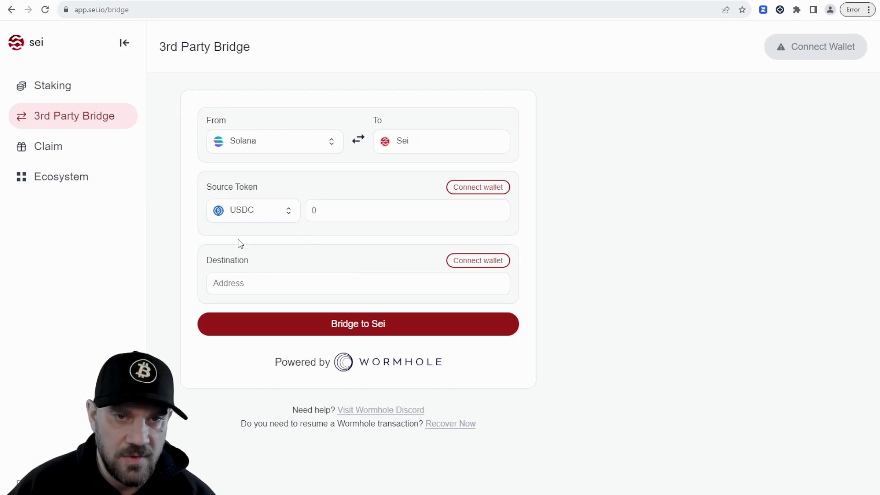
Step: Switch the source chain to Ethereum and view its tokens: ETH, USDC, WBTC, AXLUSDC
{"action": "left_click", "coordinate": [330, 144]}
{"action": "left_click", "coordinate": [247, 167]}
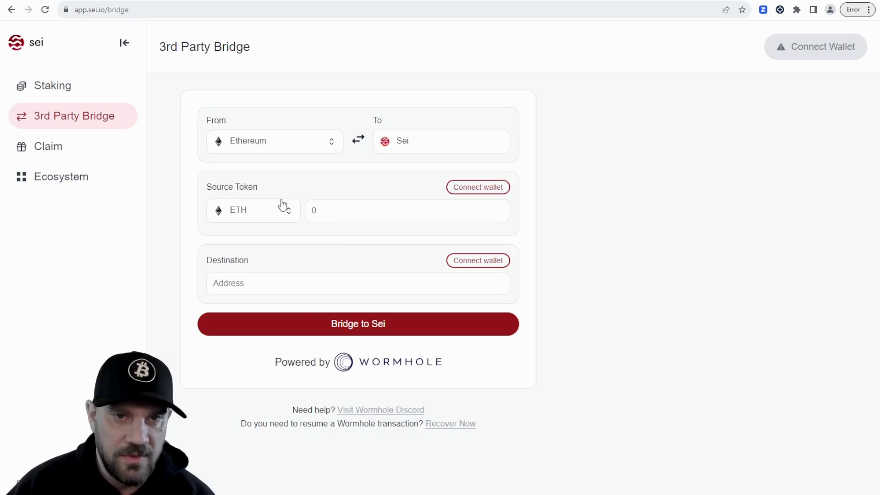
{"action": "left_click", "coordinate": [288, 214]}
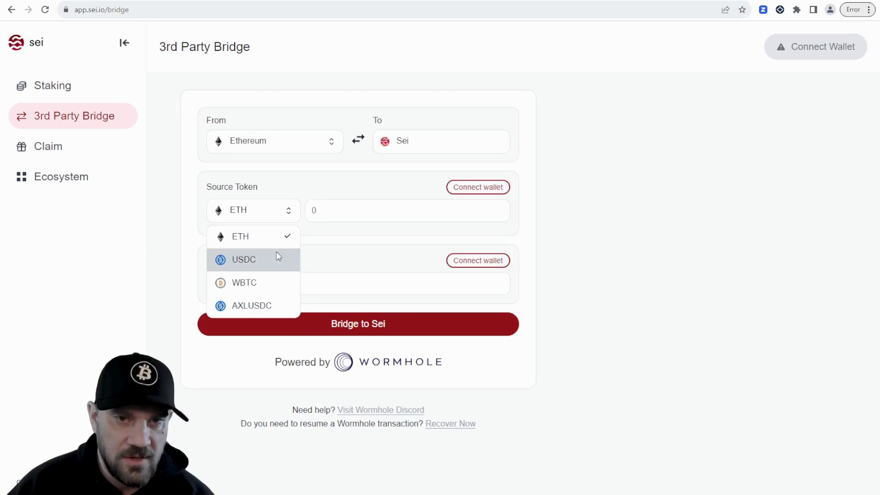
Step: Try Polygon as the source chain and view its token list
{"action": "left_click", "coordinate": [320, 179]}
{"action": "left_click", "coordinate": [330, 140]}
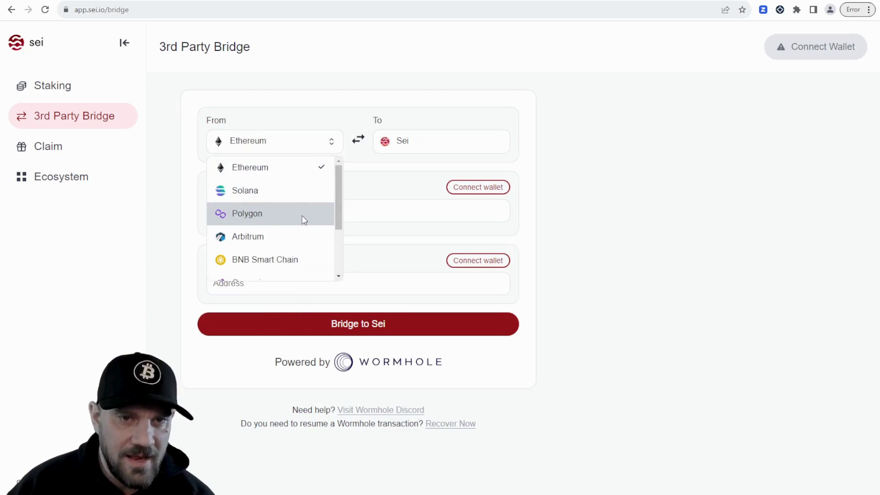
{"action": "left_click", "coordinate": [267, 221]}
{"action": "left_click", "coordinate": [278, 213]}
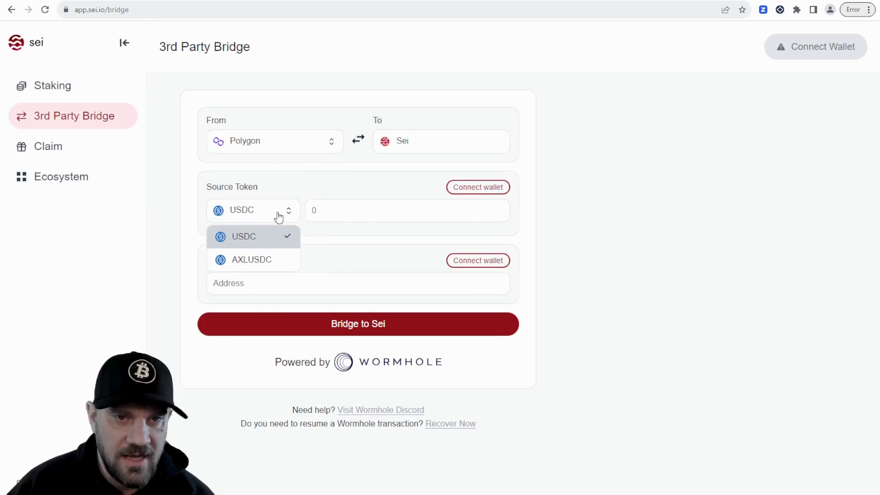
Step: Try BNB Smart Chain with USDT, then settle on Solana as the source chain
{"action": "left_click", "coordinate": [322, 142]}
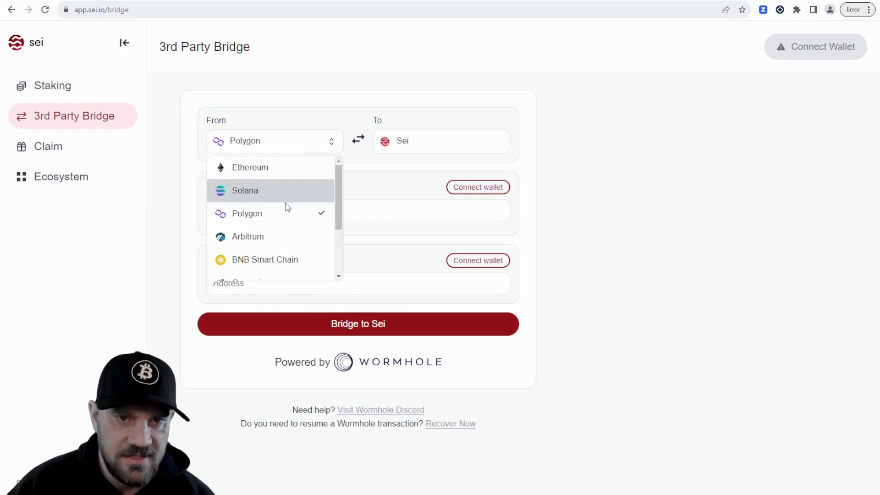
{"action": "scroll", "coordinate": [287, 207], "scroll_direction": "down", "scroll_amount": 2}
{"action": "left_click", "coordinate": [265, 185]}
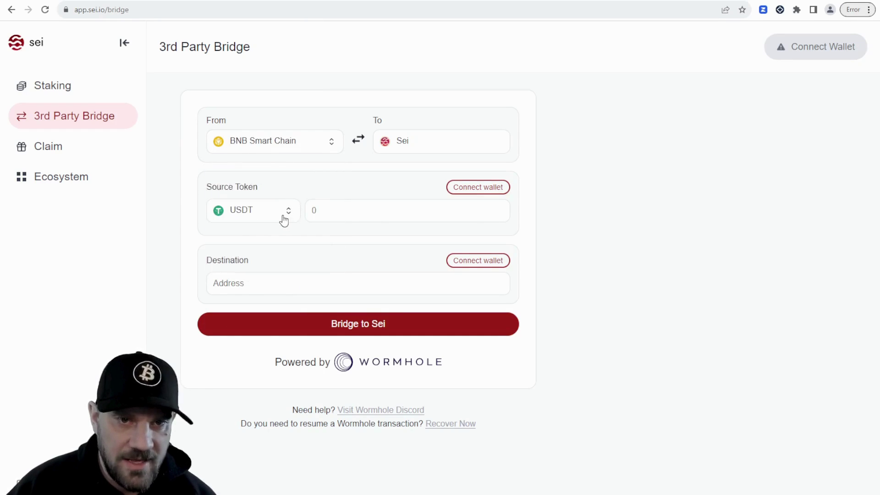
{"action": "left_click", "coordinate": [283, 221]}
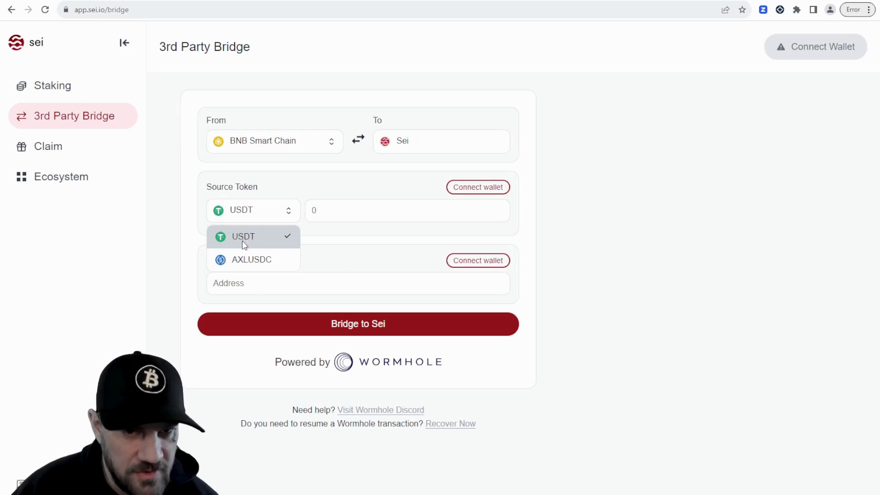
{"action": "left_click", "coordinate": [300, 188]}
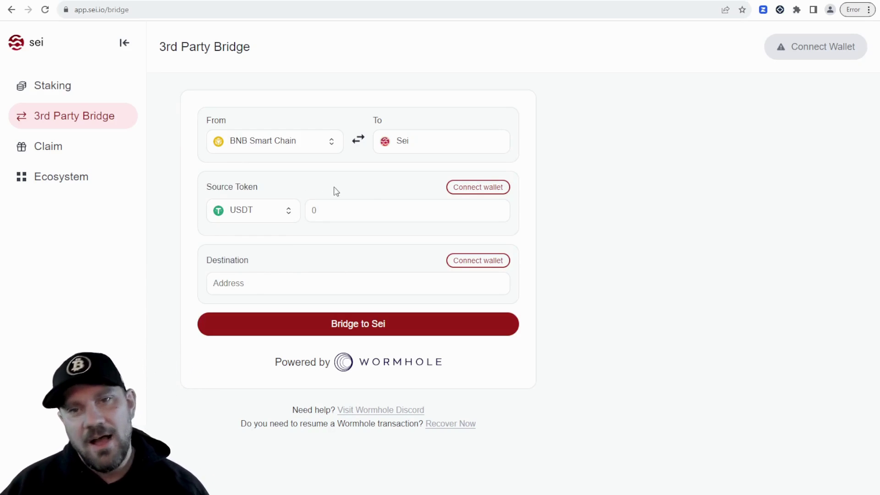
{"action": "left_click", "coordinate": [302, 148]}
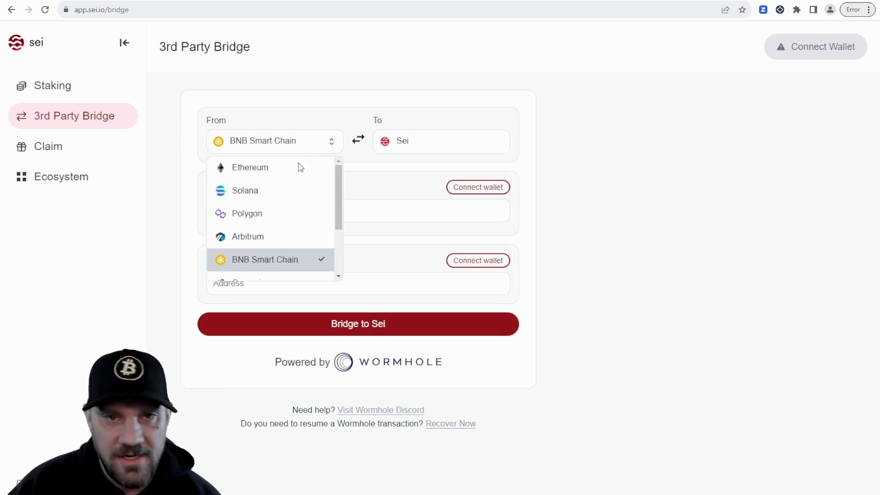
{"action": "left_click", "coordinate": [255, 189]}
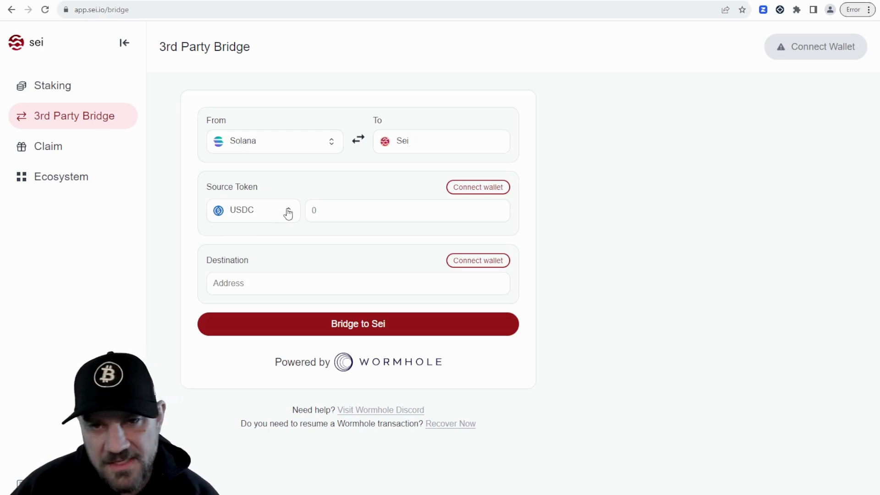
{"action": "left_click", "coordinate": [326, 214]}
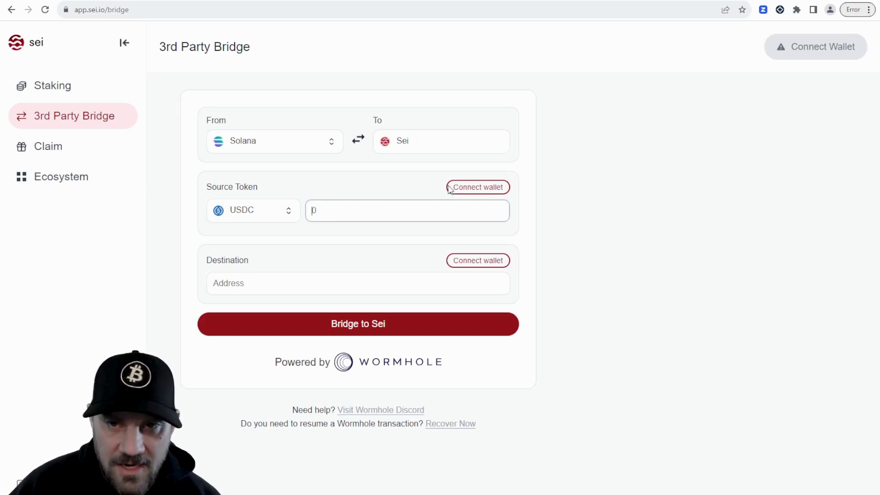
{"action": "left_click", "coordinate": [245, 285]}
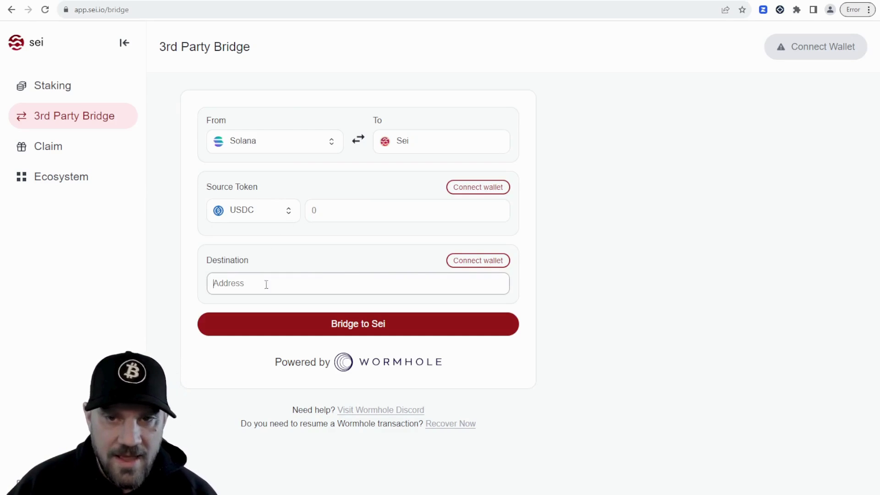
Step: Copy the Sei address from Compass Wallet and paste it into the bridge's Destination field
{"action": "left_click", "coordinate": [780, 10]}
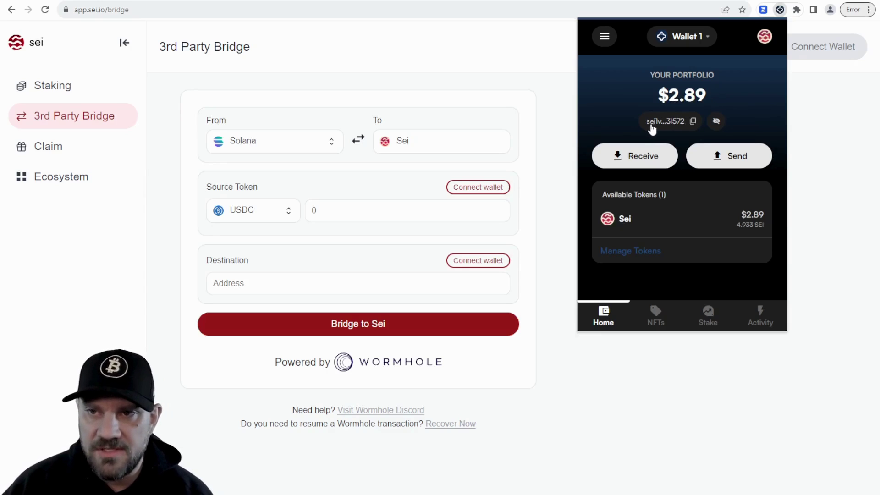
{"action": "left_click", "coordinate": [693, 122]}
{"action": "left_click", "coordinate": [399, 286]}
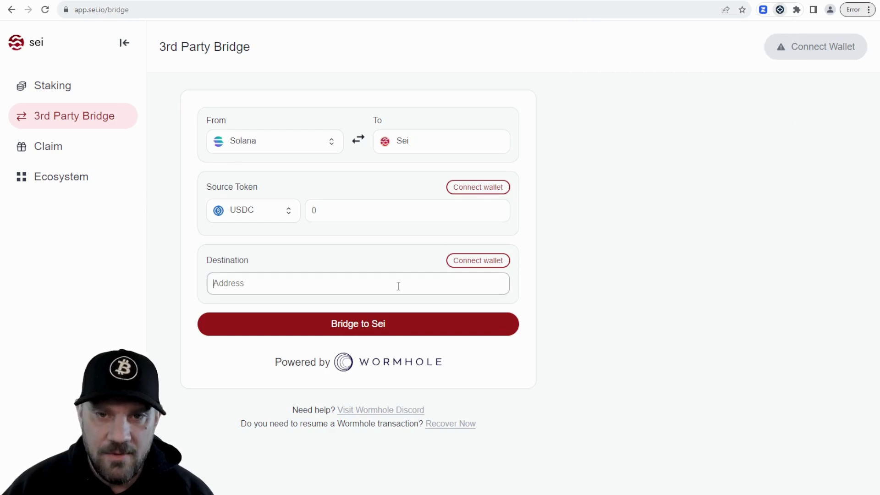
{"action": "right_click", "coordinate": [399, 288]}
{"action": "left_click", "coordinate": [420, 366]}
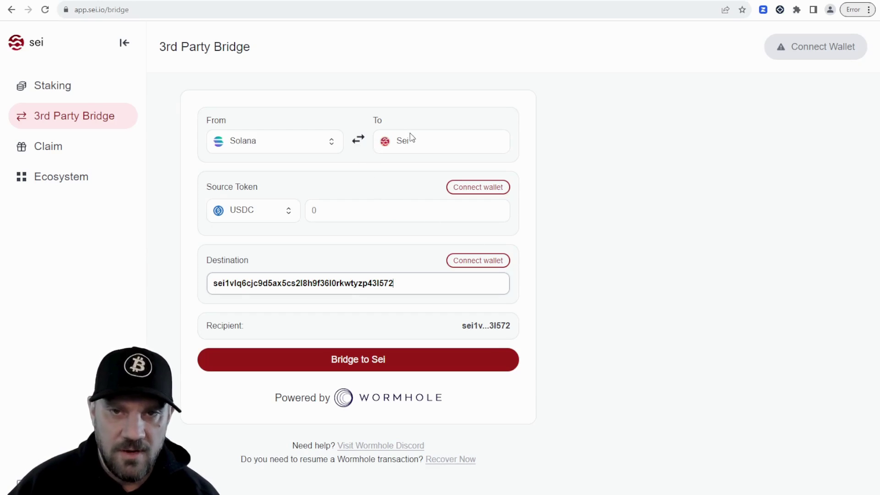
{"action": "left_click", "coordinate": [780, 10]}
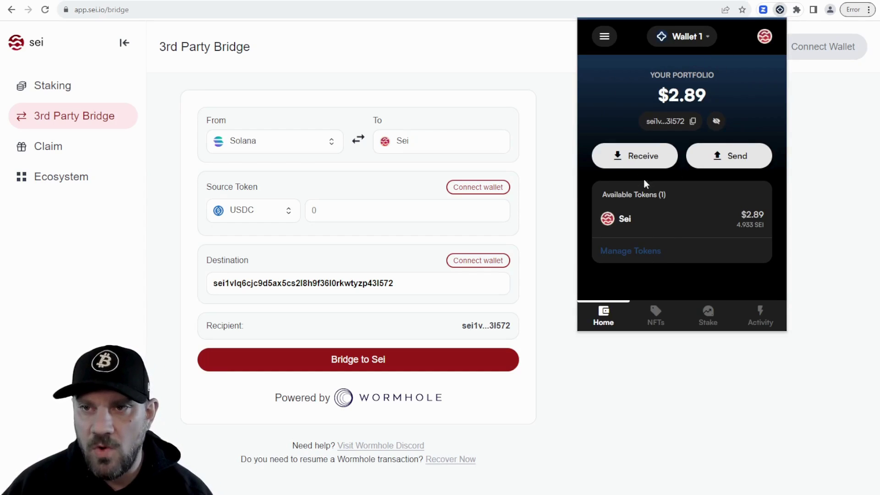
{"action": "left_click", "coordinate": [634, 157]}
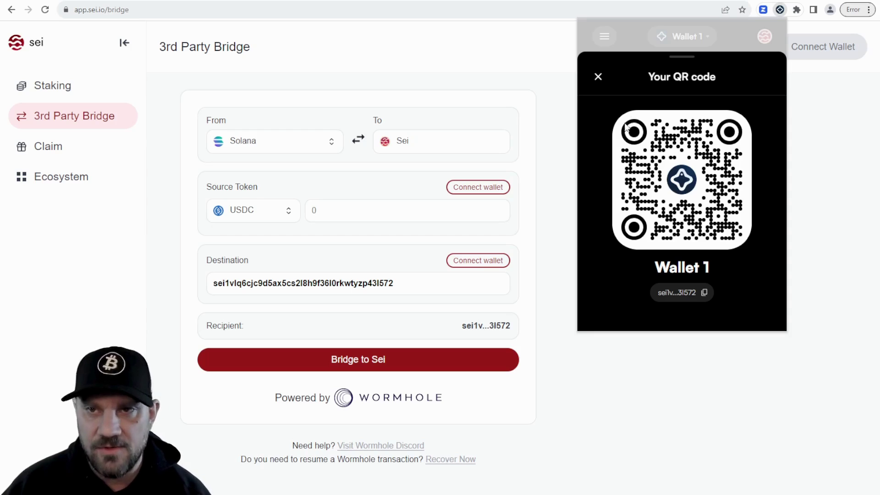
{"action": "left_click", "coordinate": [598, 78]}
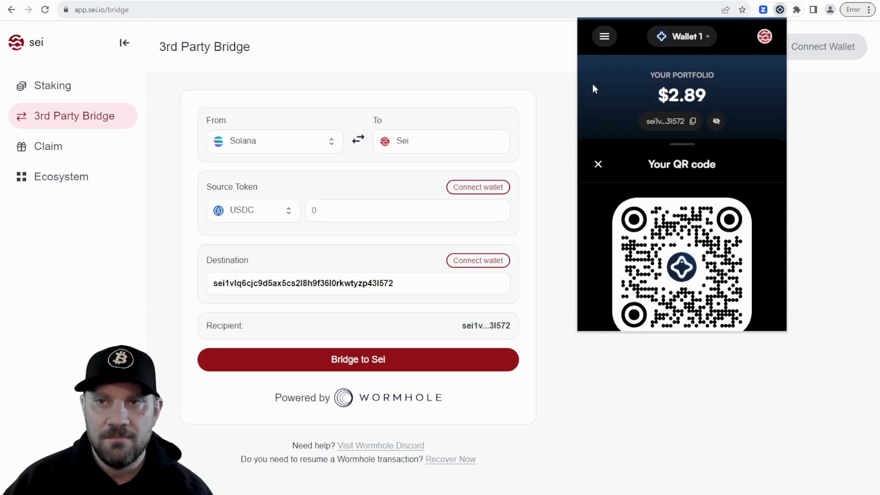
{"action": "left_click", "coordinate": [564, 101]}
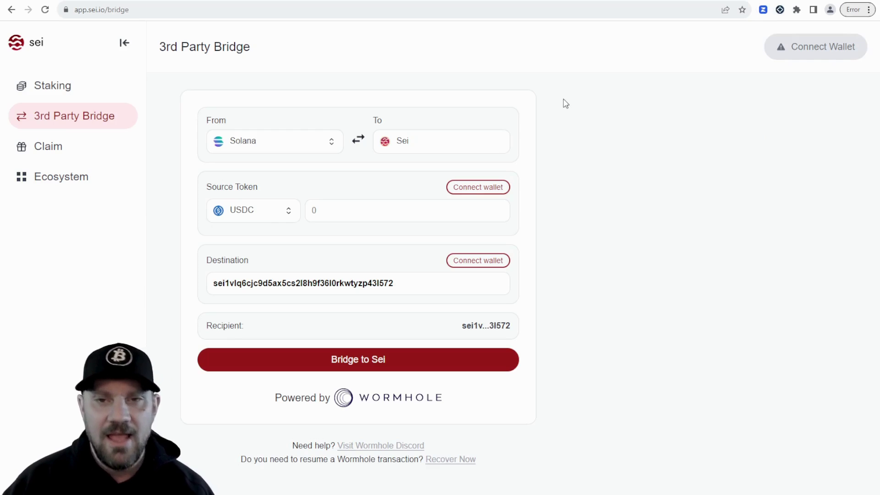